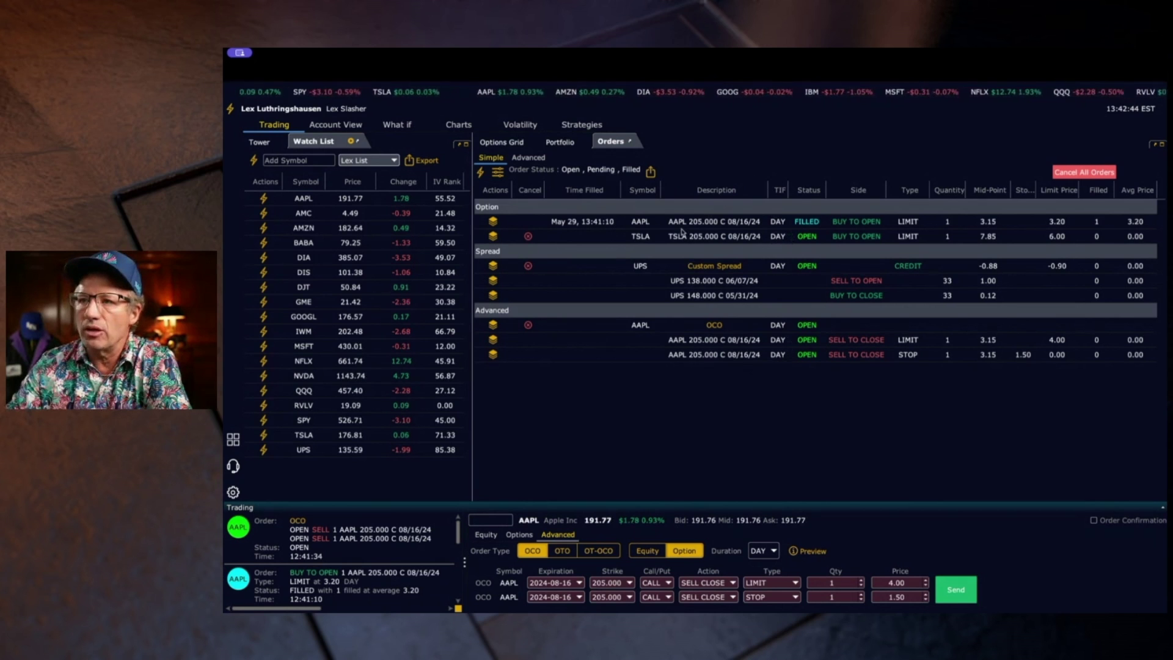
# Inspect the filled AAPL order's details and the orders filter options, then close both.
pyautogui.click(806, 223)
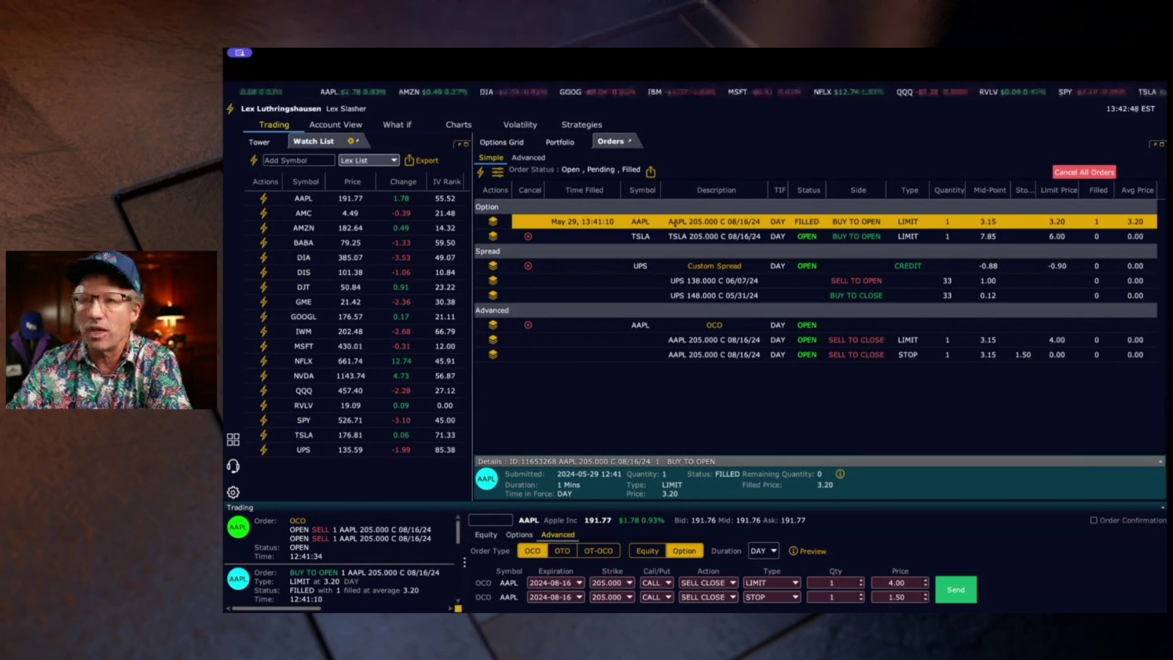
pyautogui.click(672, 223)
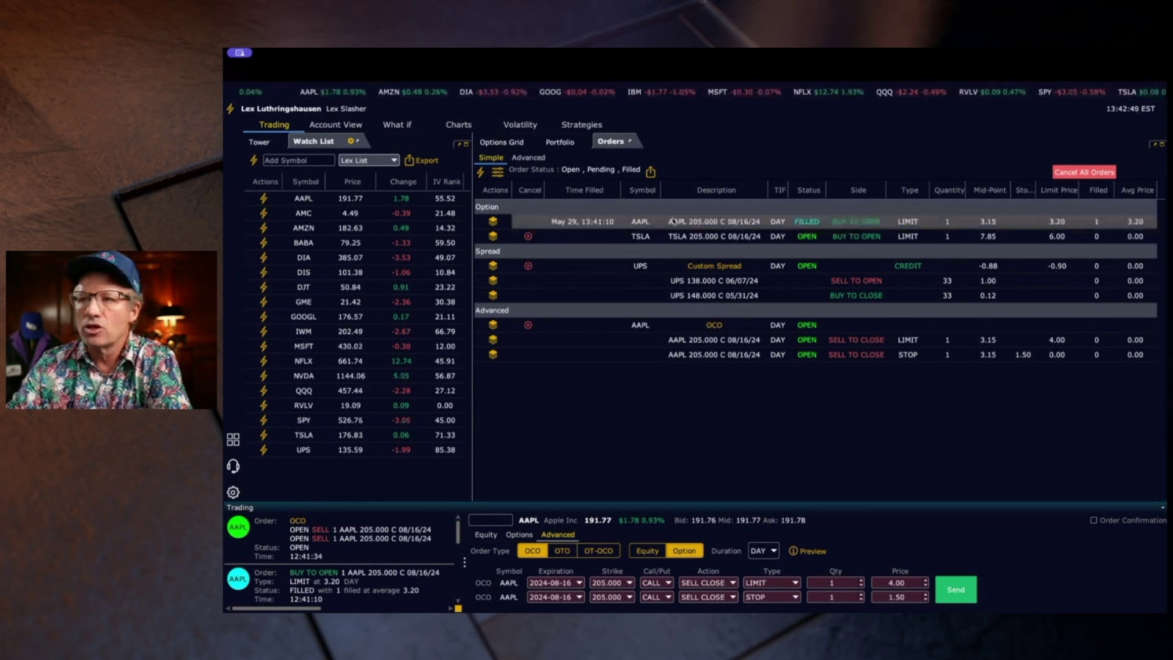
pyautogui.click(480, 174)
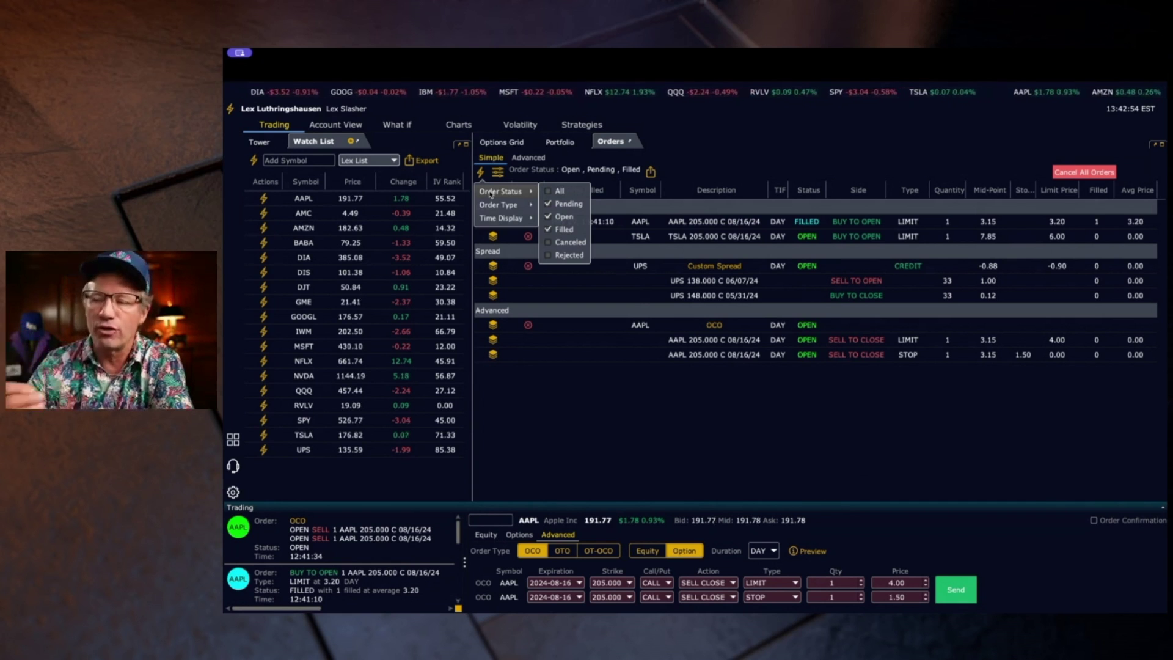
pyautogui.moveTo(497, 204)
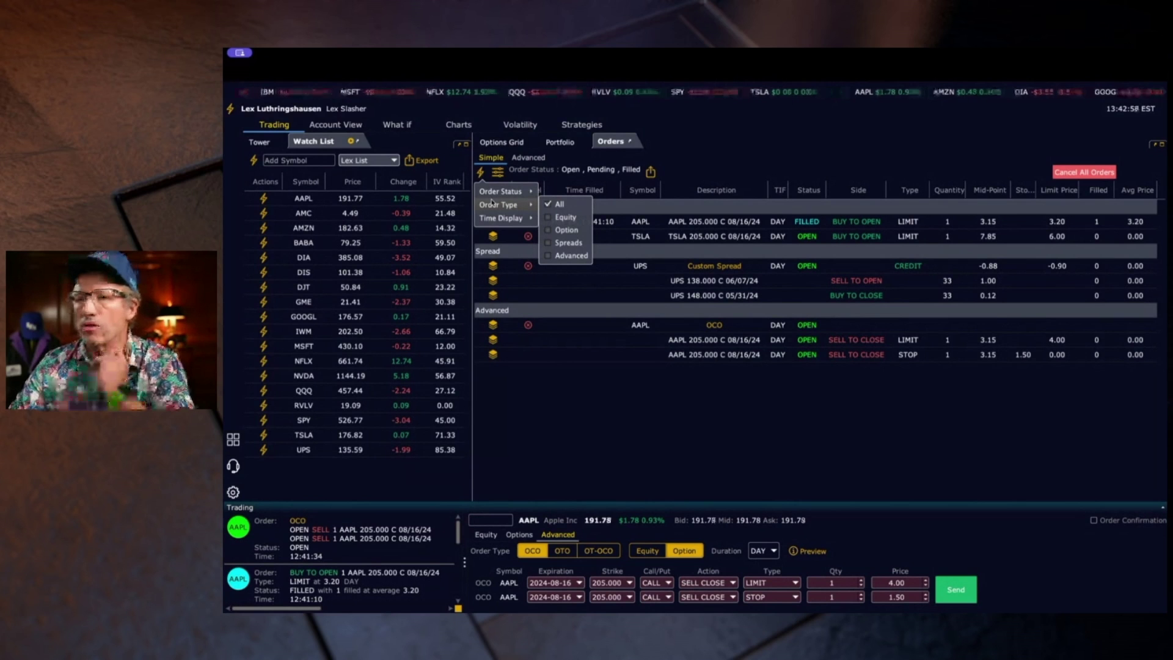
pyautogui.click(704, 163)
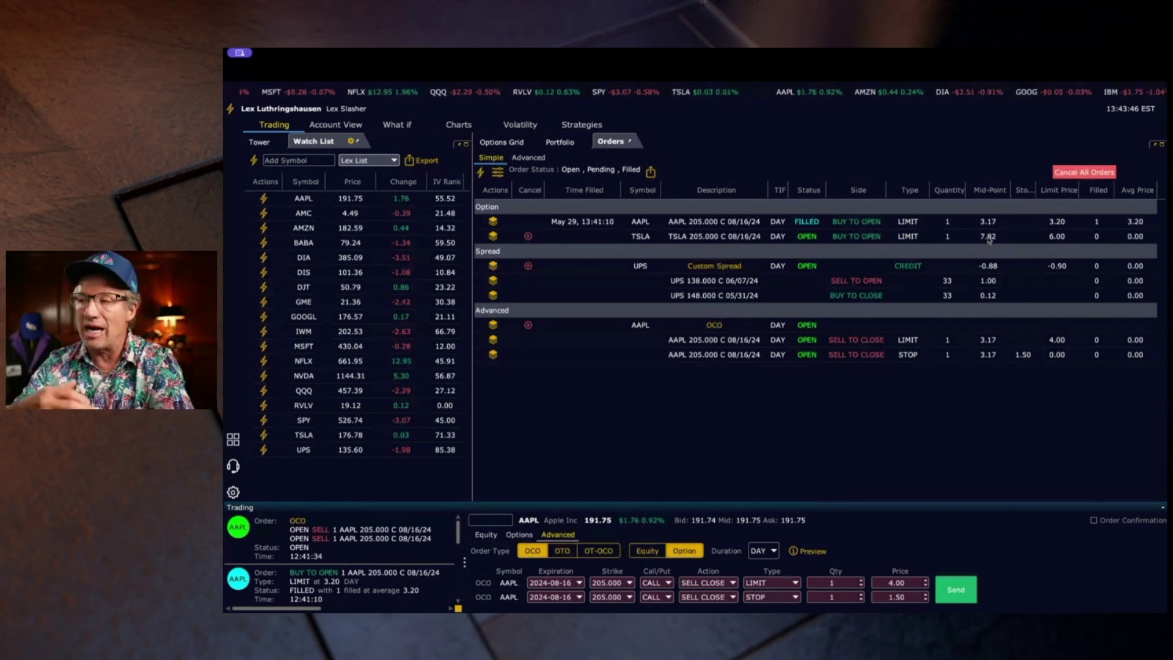
# Replace the TSLA 205 call buy-to-open order with a 7.00 limit price.
pyautogui.click(911, 242)
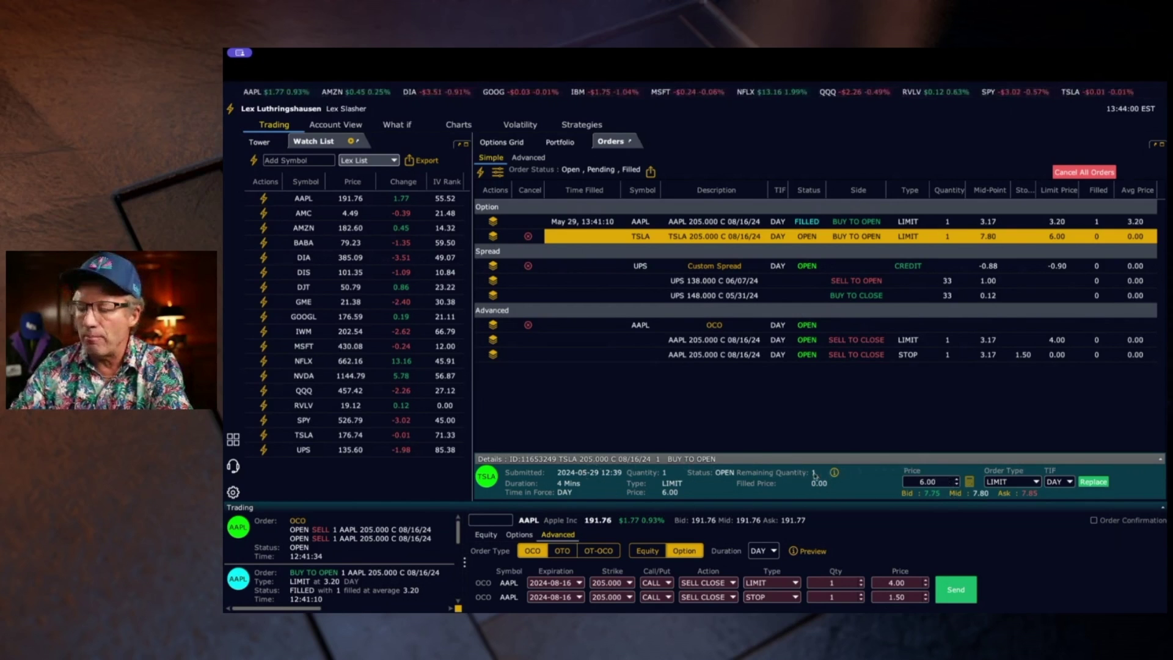
pyautogui.click(956, 479)
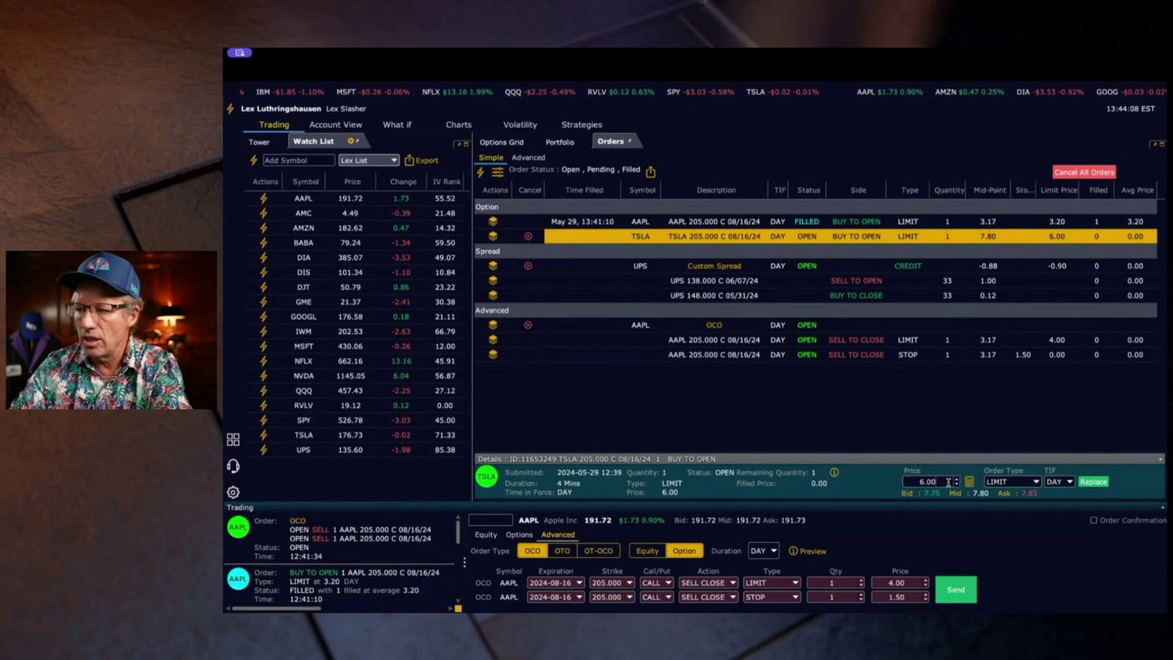
pyautogui.doubleClick(949, 482)
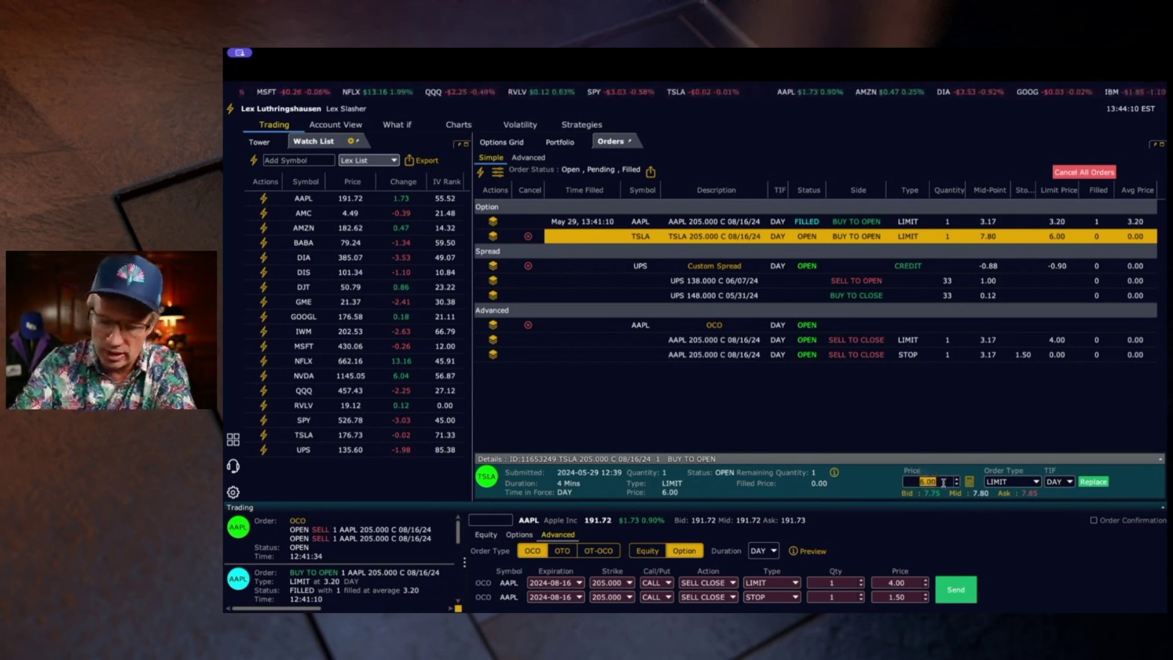
pyautogui.write('6.50')
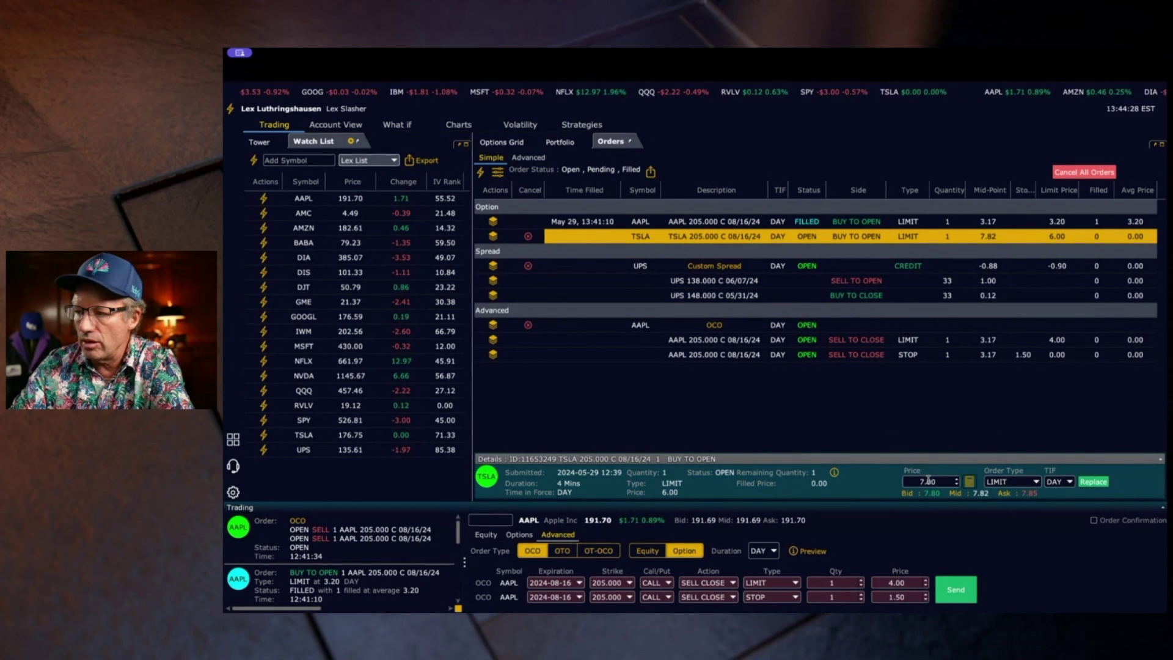
pyautogui.click(1091, 482)
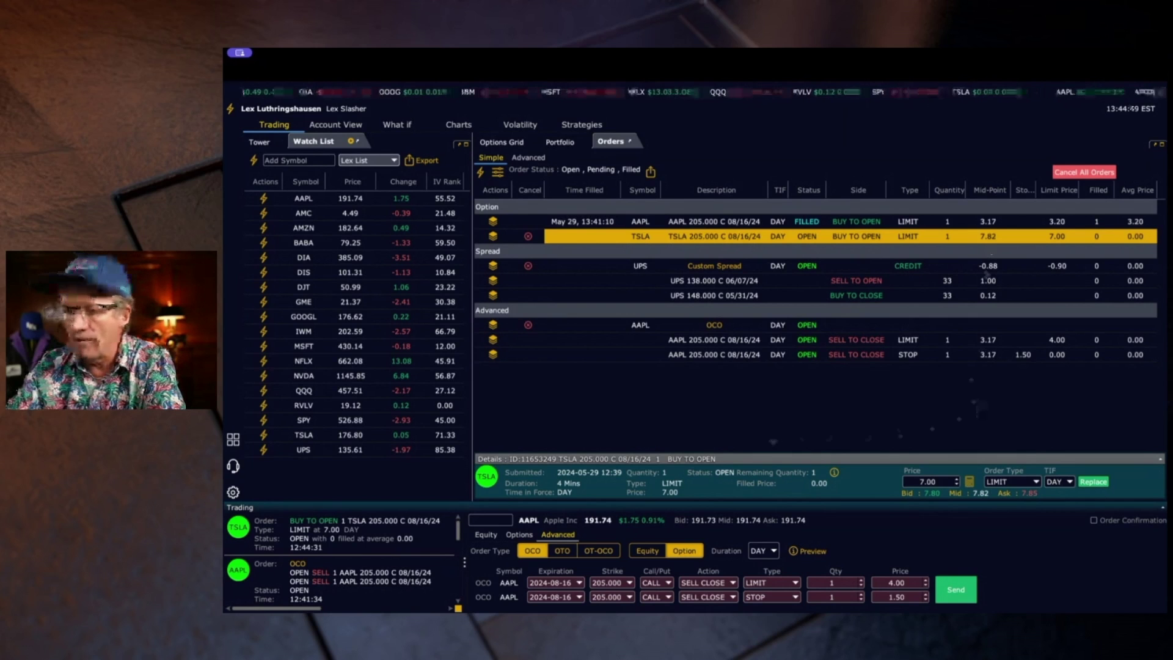
# Deselect the TSLA order and show the UPS custom spread order (33 contracts, 0.90 credit).
pyautogui.click(597, 240)
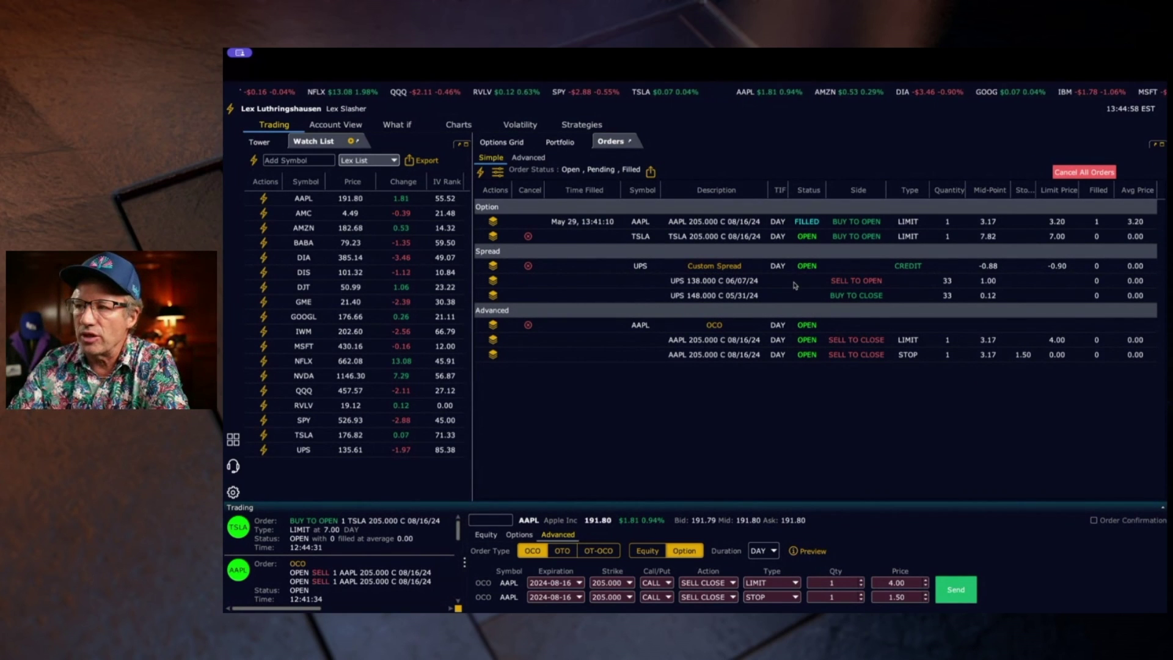
pyautogui.click(754, 268)
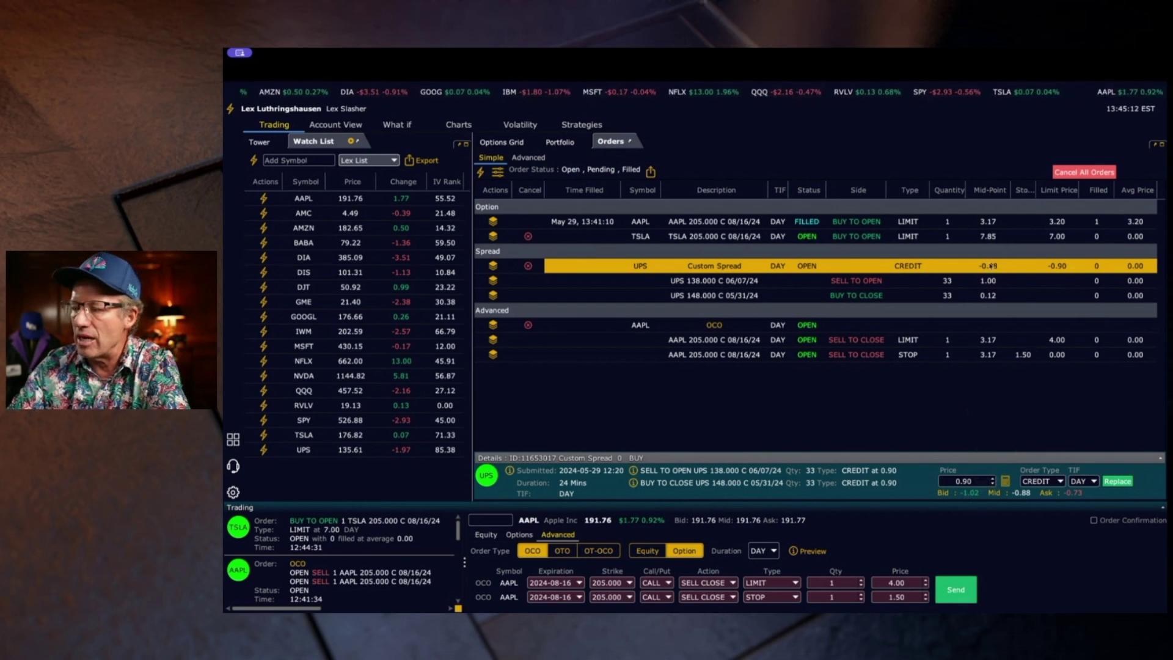
# Lower the UPS spread's limit price by one cent with the Price spinner.
pyautogui.click(992, 484)
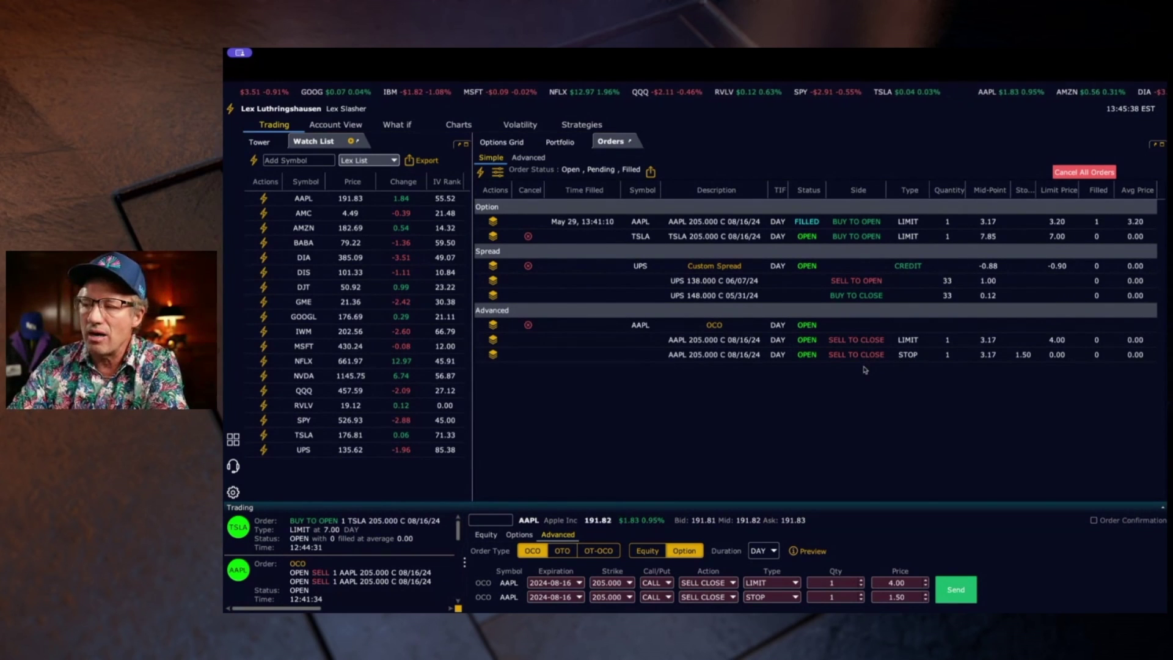
# Show the AAPL OCO order's details, with its 4.00 limit and 1.50 stop legs.
pyautogui.click(747, 327)
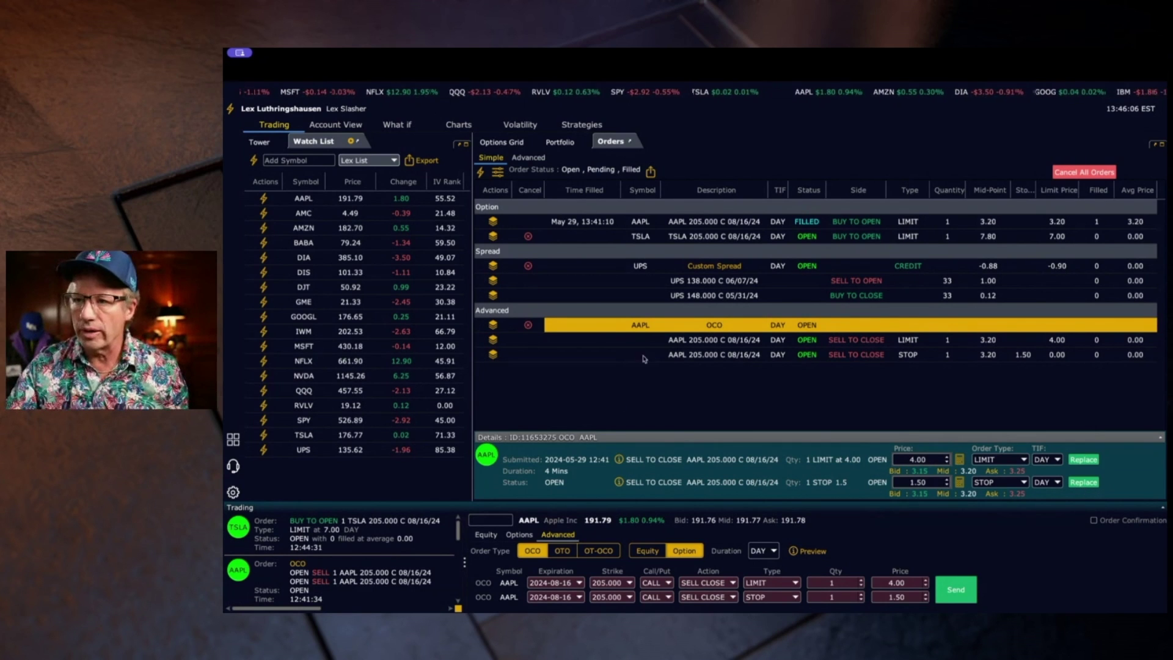
# Deselect the AAPL OCO order (4.00 limit, 1.50 stop) to hide its details.
pyautogui.click(588, 461)
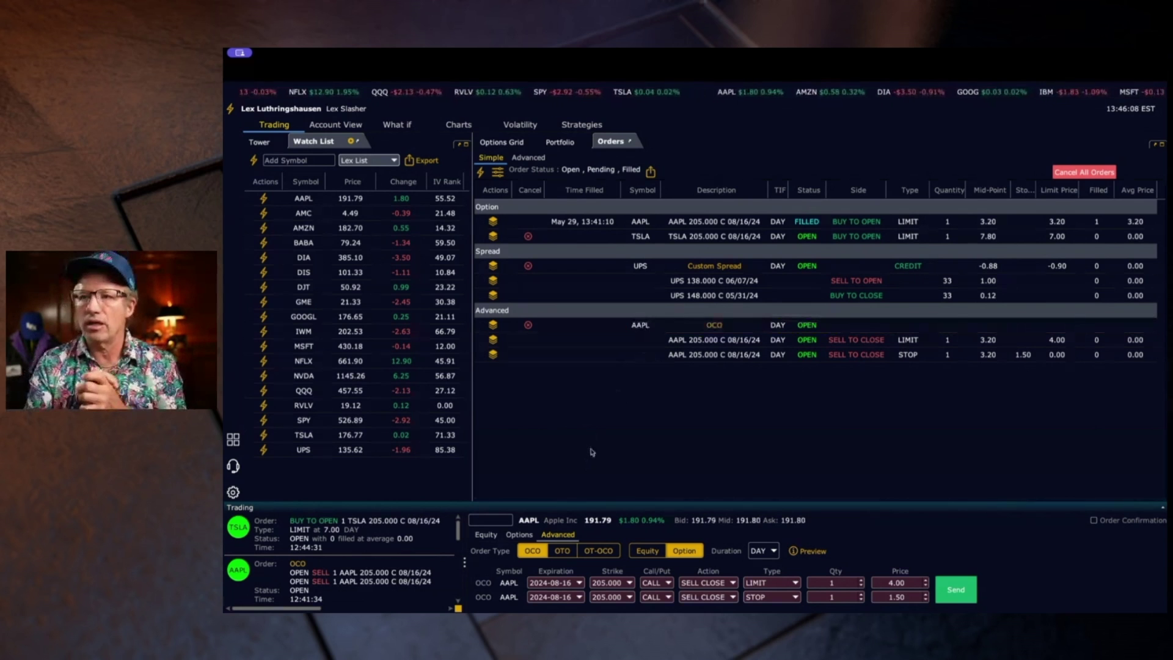